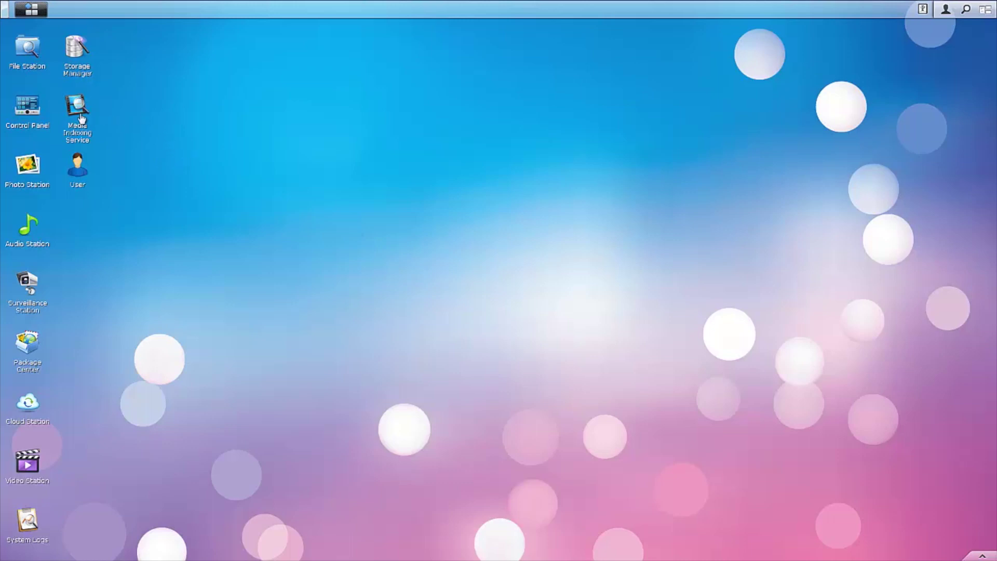
# - Verify in Control Panel's Terminal settings that Enable SSH service is ticked, then return to the overview
pyautogui.click(31, 117)
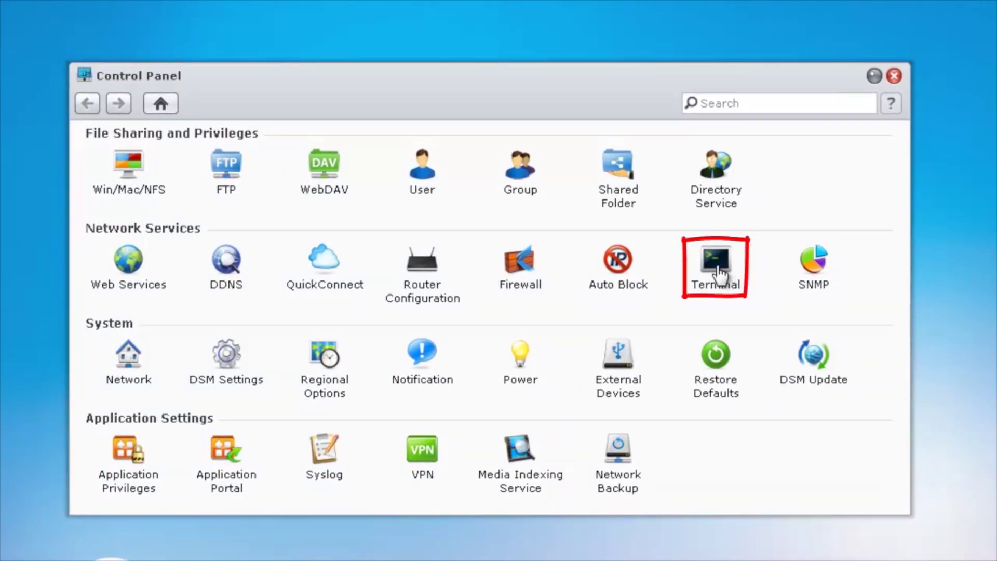
pyautogui.click(718, 271)
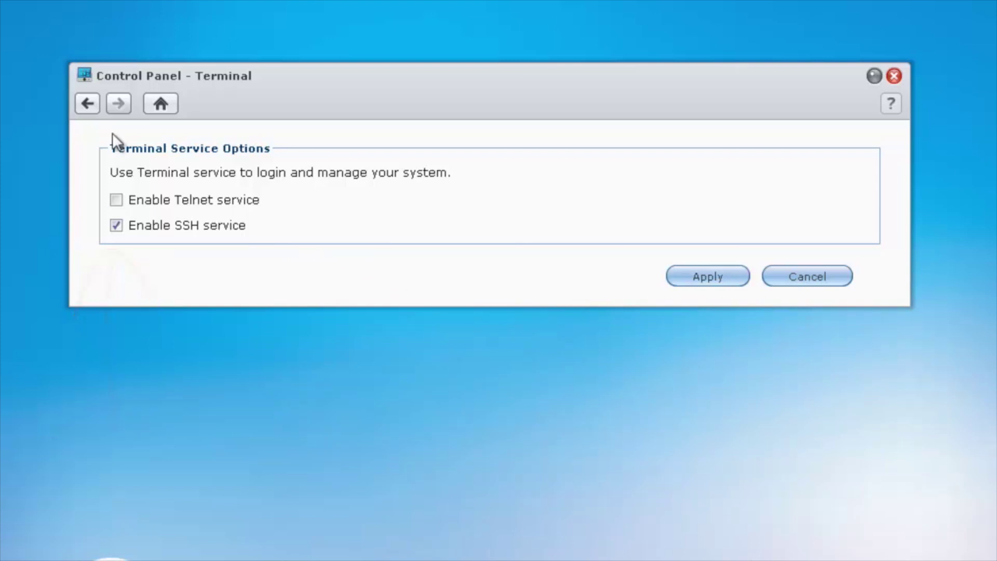
pyautogui.click(86, 106)
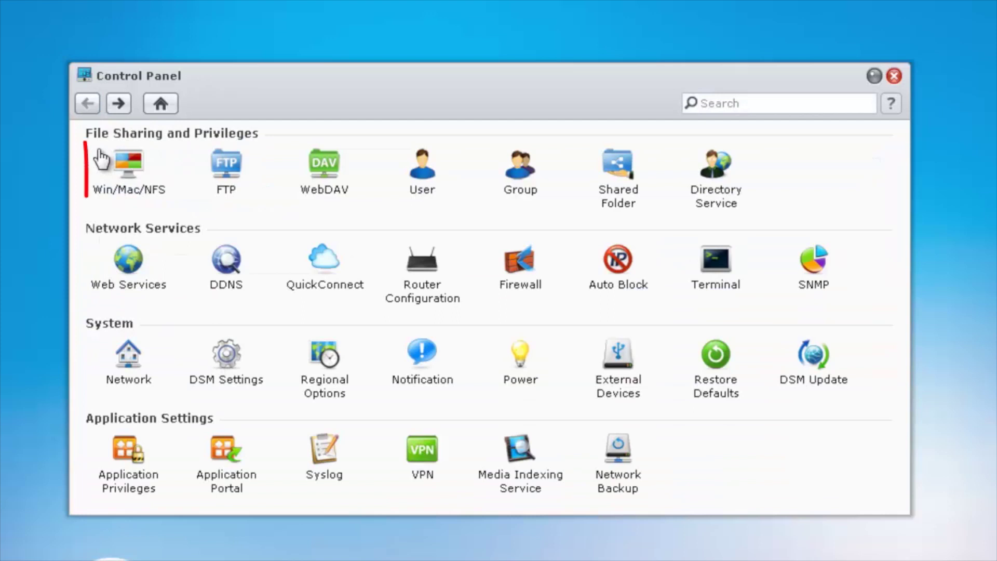
pyautogui.click(130, 175)
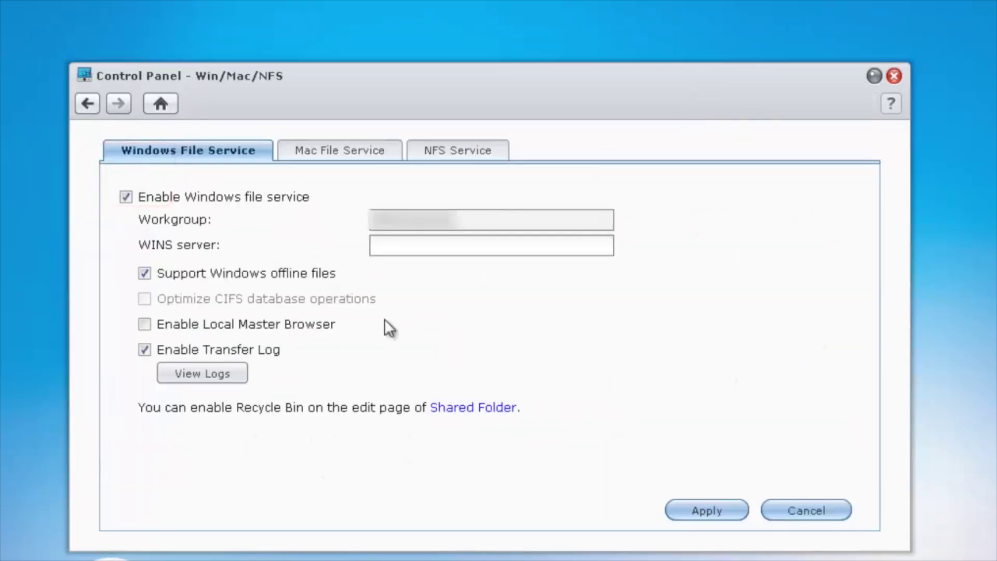
pyautogui.click(459, 156)
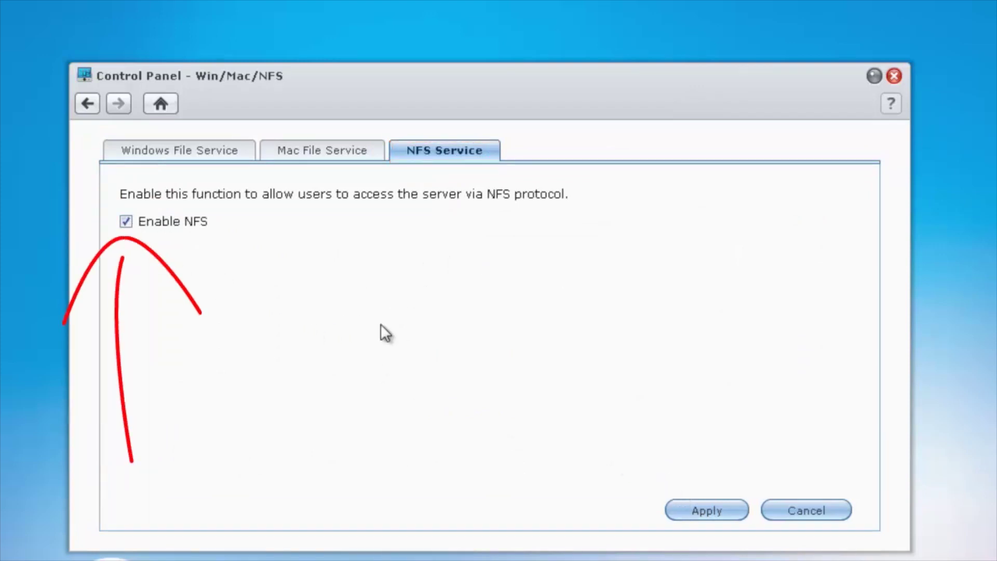
pyautogui.click(86, 104)
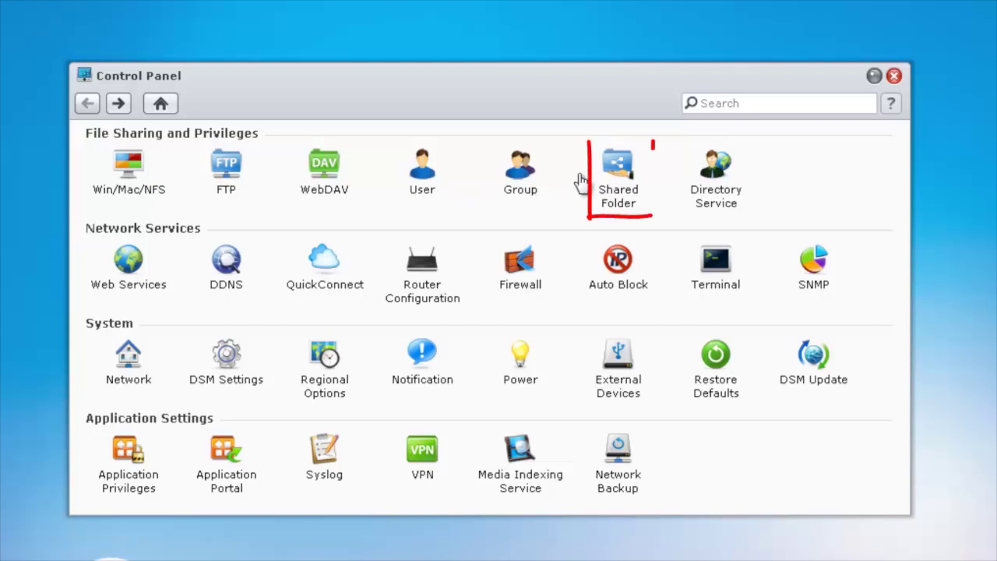
# - Select the music folder on the Shared Folder page and open its NFS Privileges
pyautogui.click(619, 190)
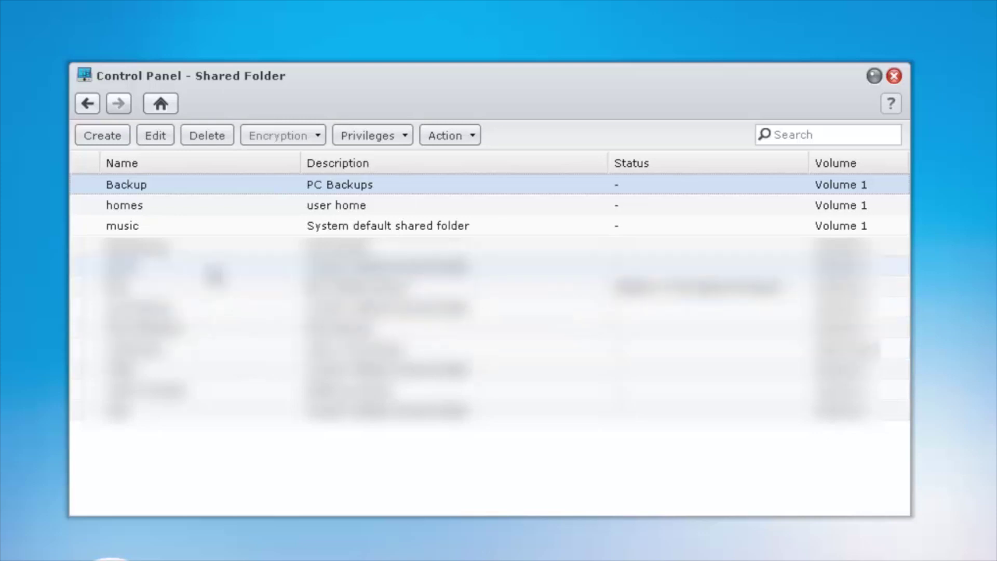
pyautogui.click(198, 232)
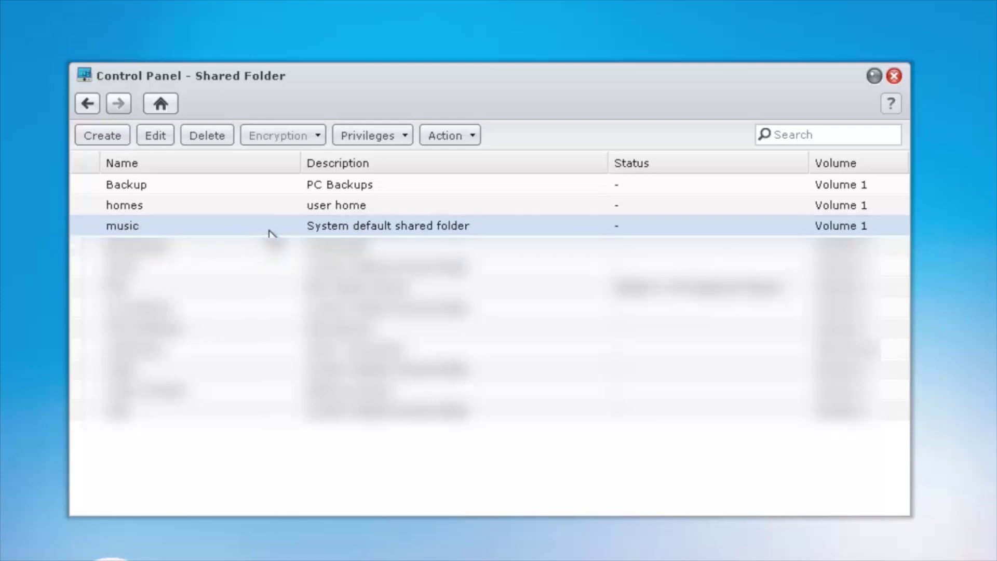
pyautogui.click(406, 139)
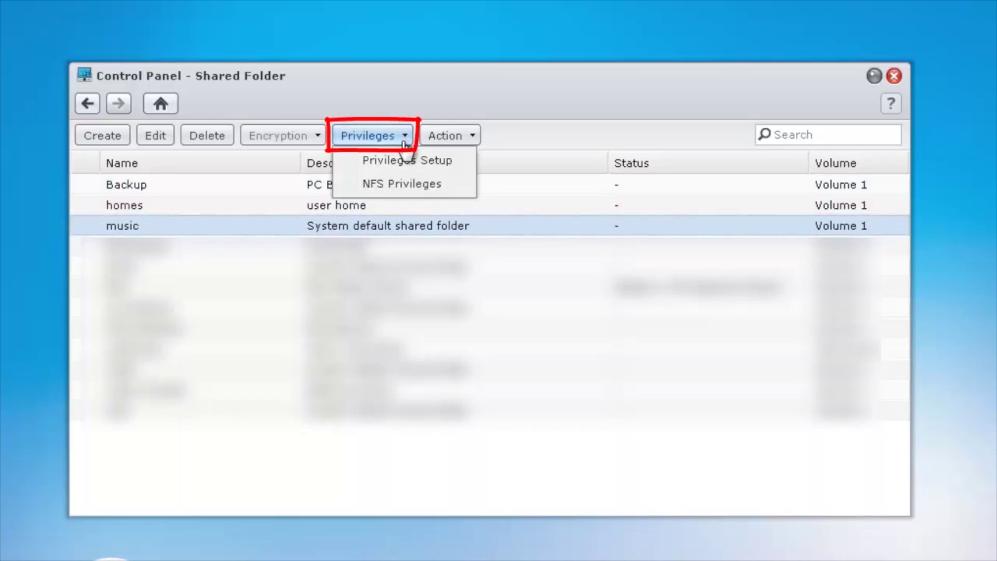
pyautogui.click(432, 190)
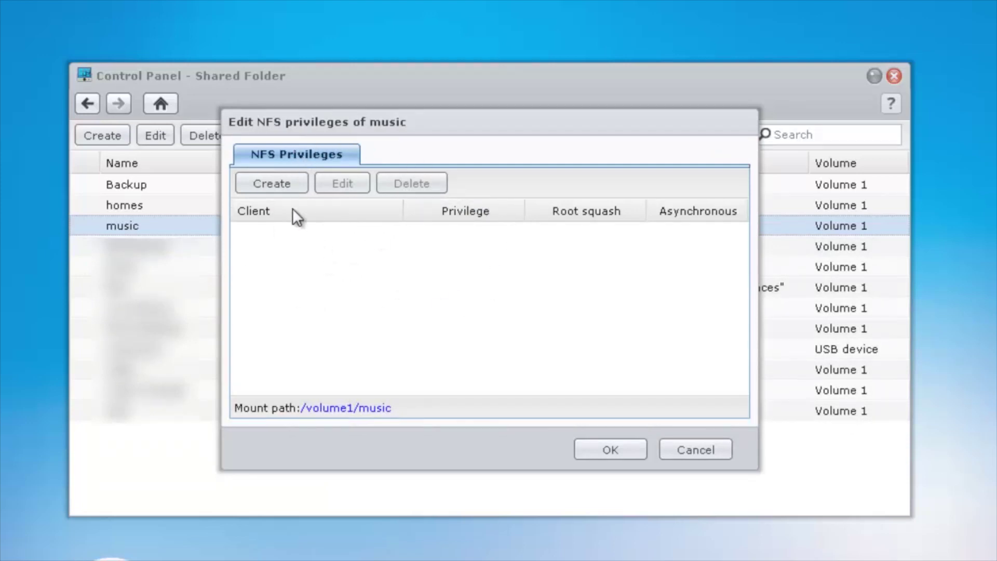
# - Create an NFS rule for hostname * with Read/Write privilege, No mapping and asynchronous
pyautogui.click(272, 187)
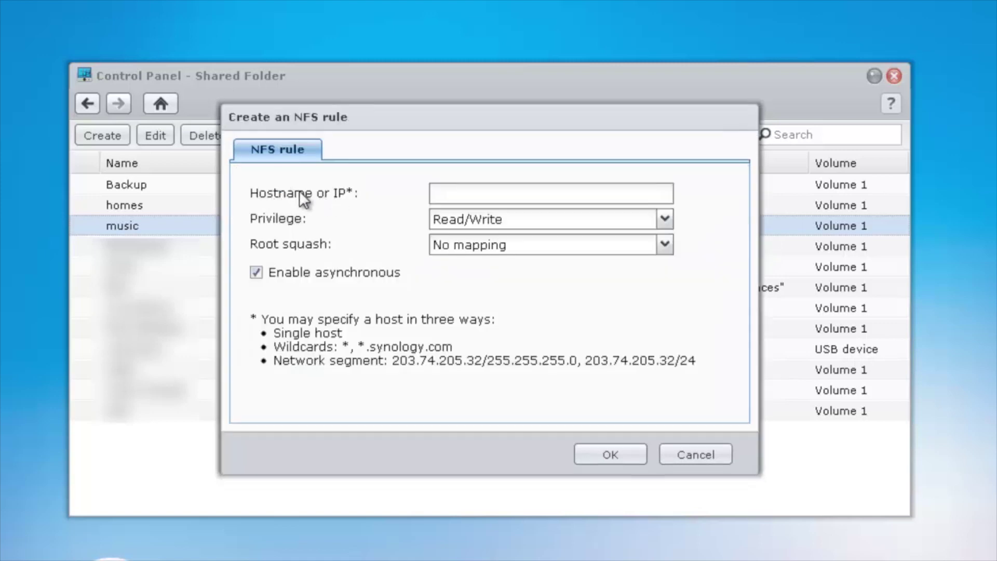
pyautogui.click(467, 196)
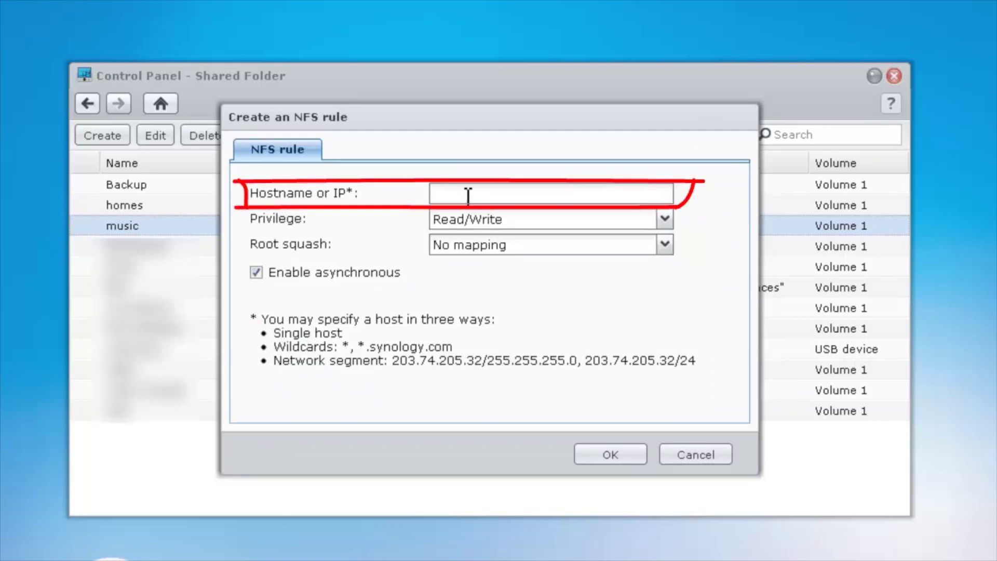
pyautogui.write('*')
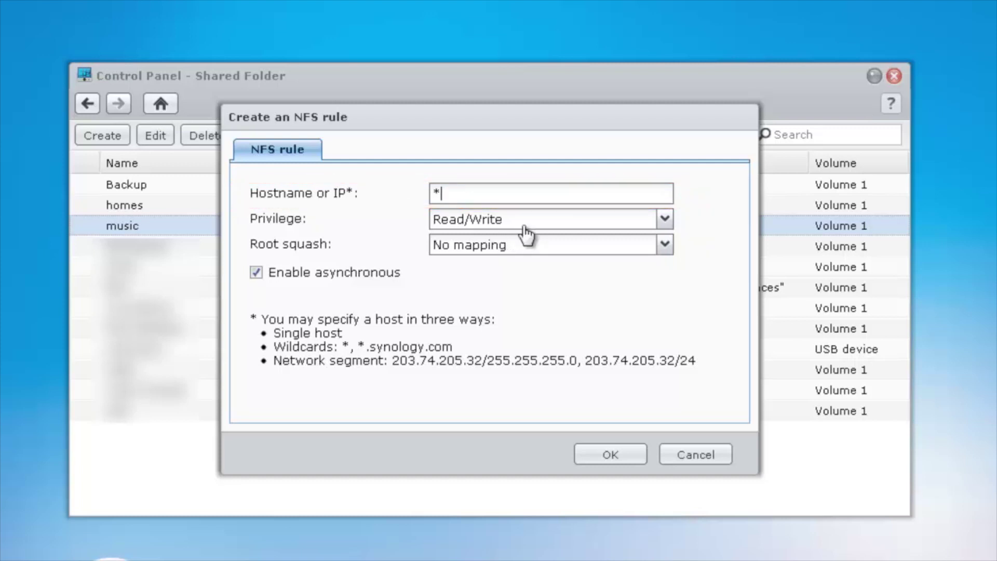
pyautogui.click(547, 228)
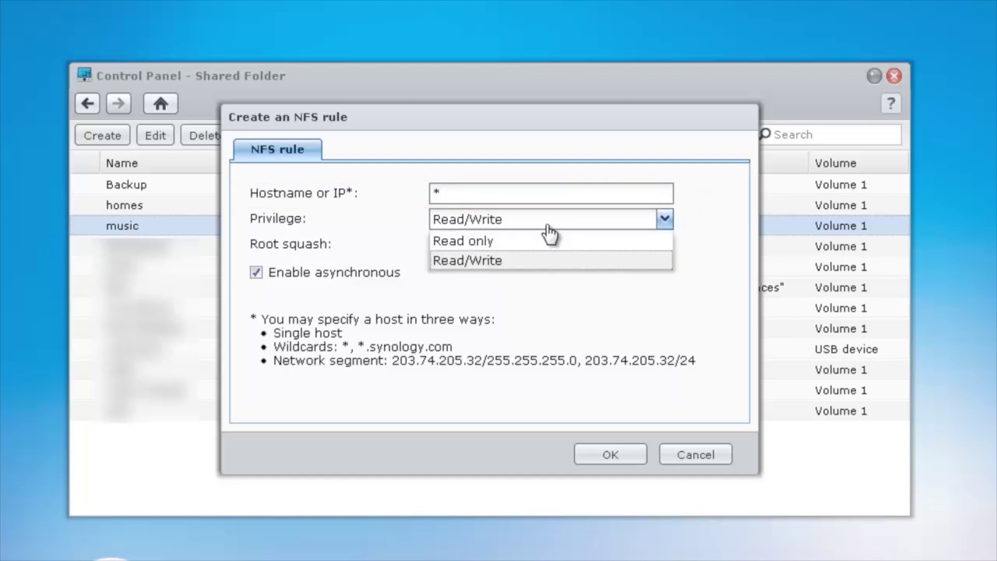
pyautogui.click(536, 264)
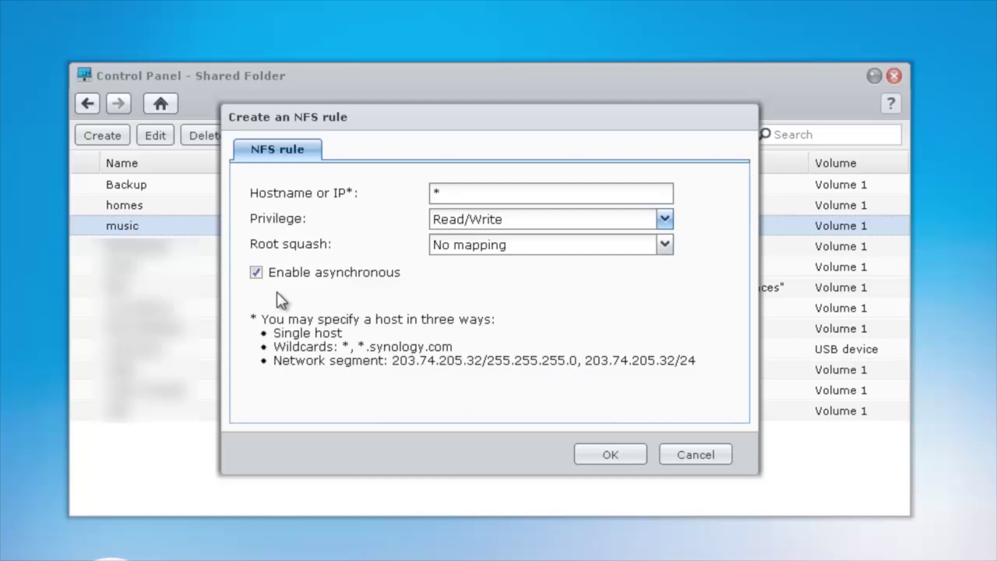
pyautogui.click(613, 457)
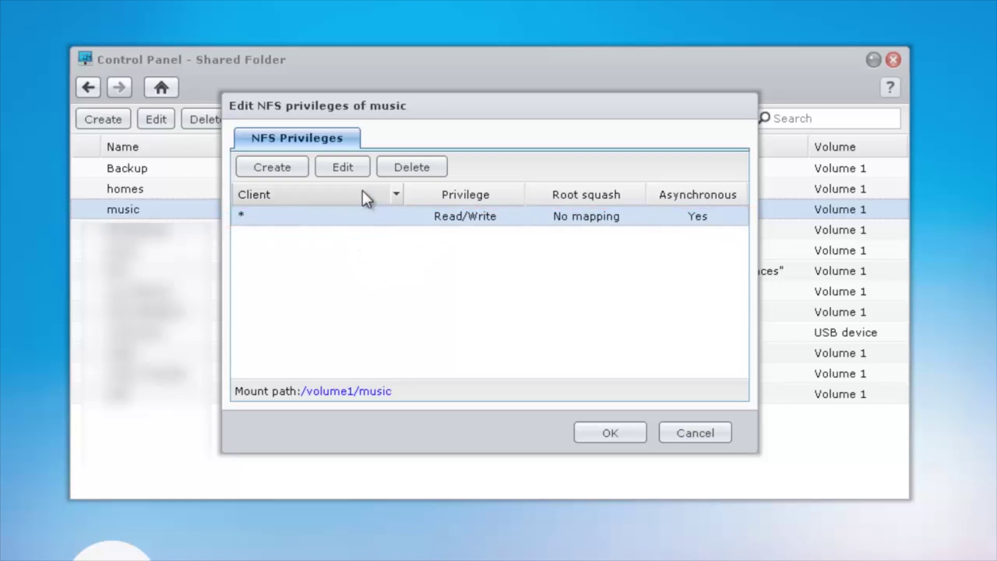
# - Review the * rule without changing it, then confirm the music share's NFS privileges
pyautogui.click(356, 179)
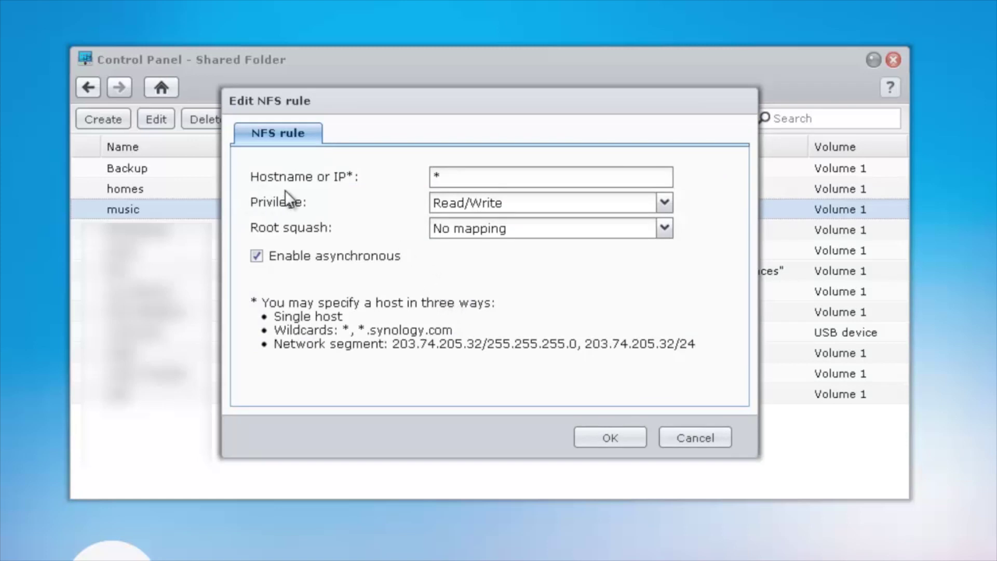
pyautogui.click(459, 180)
pyautogui.moveTo(459, 180); pyautogui.dragTo(419, 176)
pyautogui.click(688, 442)
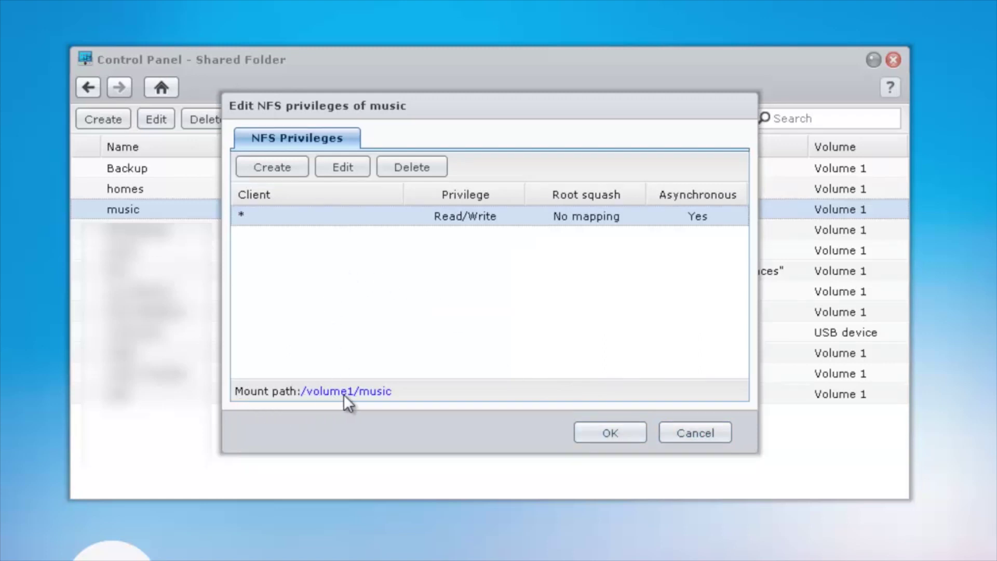
pyautogui.click(620, 439)
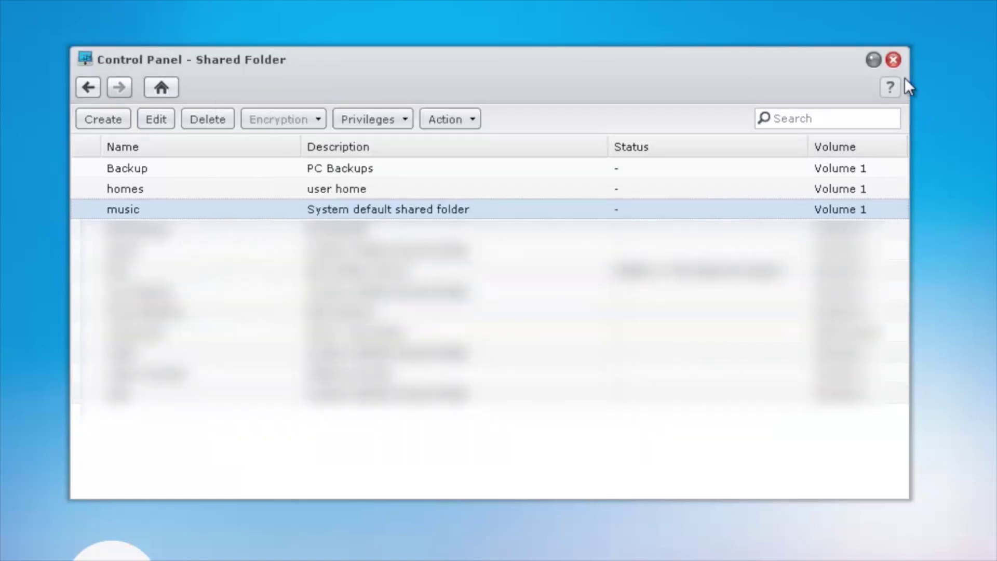
# - Close Control Panel and highlight the PuTTY homepage title in Chrome
pyautogui.click(894, 61)
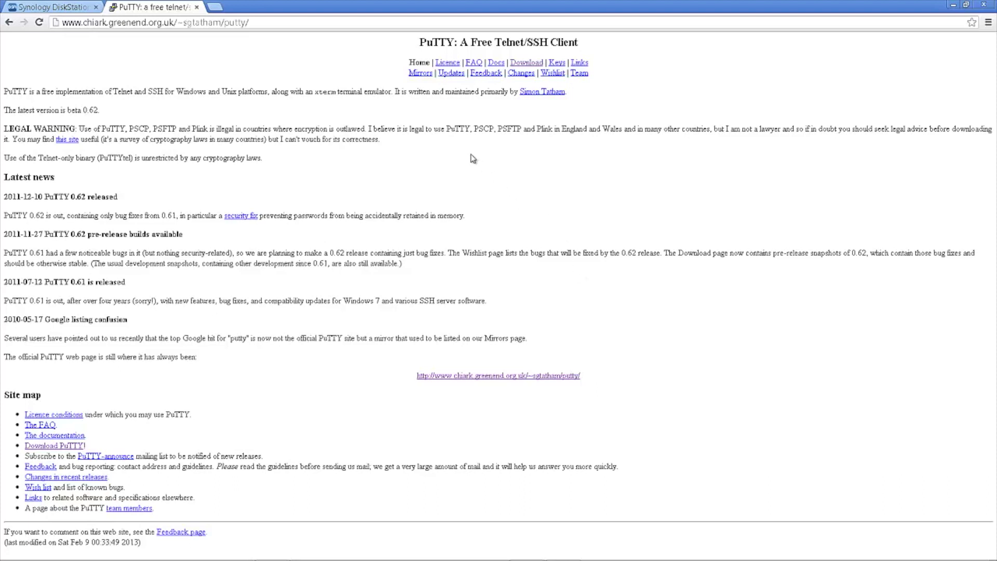
pyautogui.moveTo(416, 44); pyautogui.dragTo(525, 49)
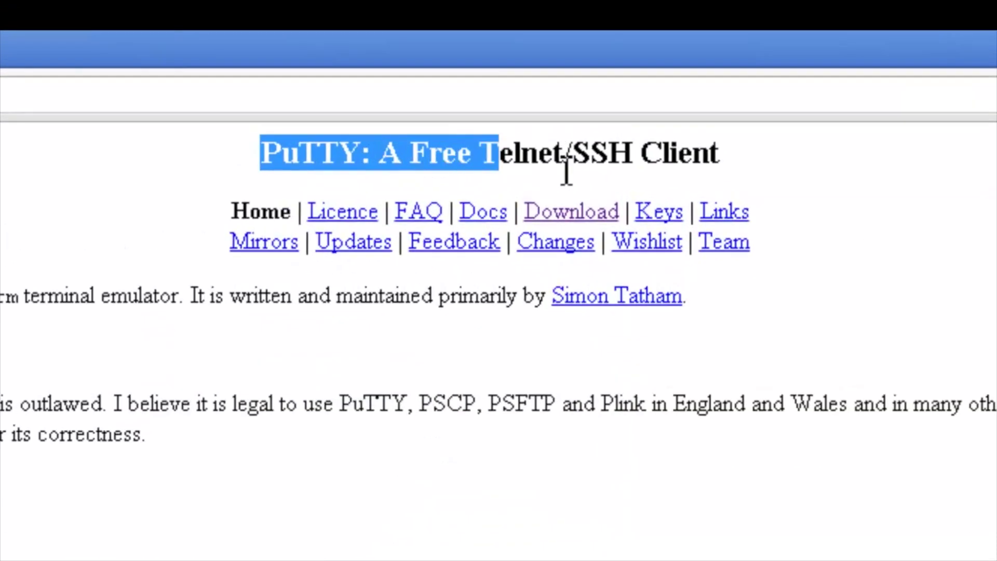
pyautogui.moveTo(566, 171); pyautogui.dragTo(783, 158)
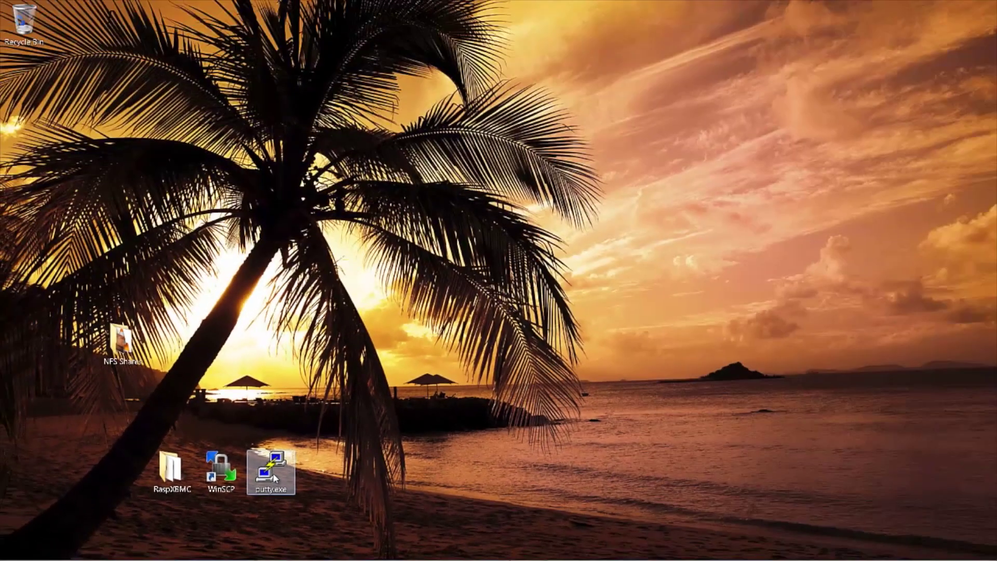
# - Launch putty.exe and connect via SSH to 192.168.30.105 on port 22
pyautogui.doubleClick(274, 472)
pyautogui.click(534, 297)
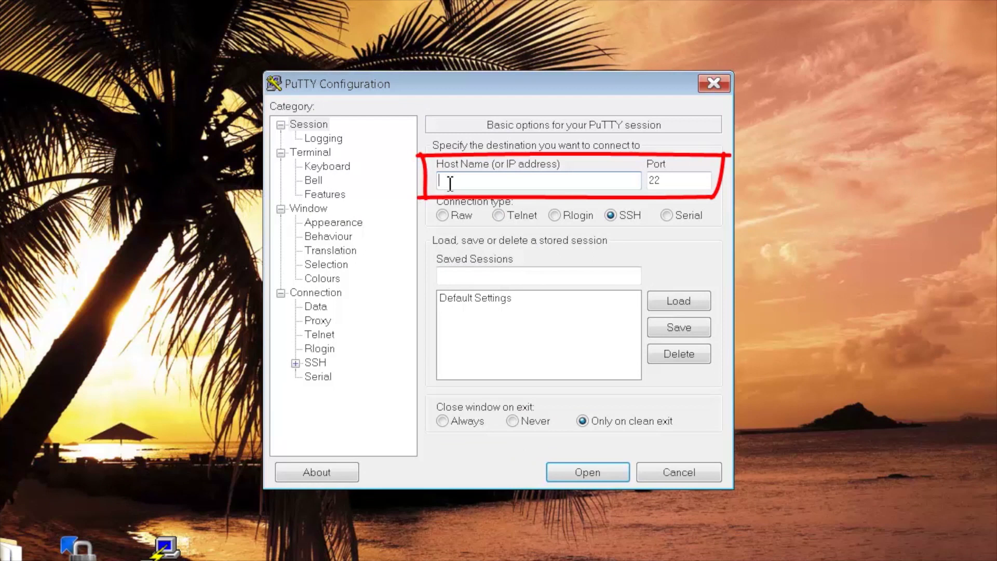
pyautogui.write('192.168.30.105')
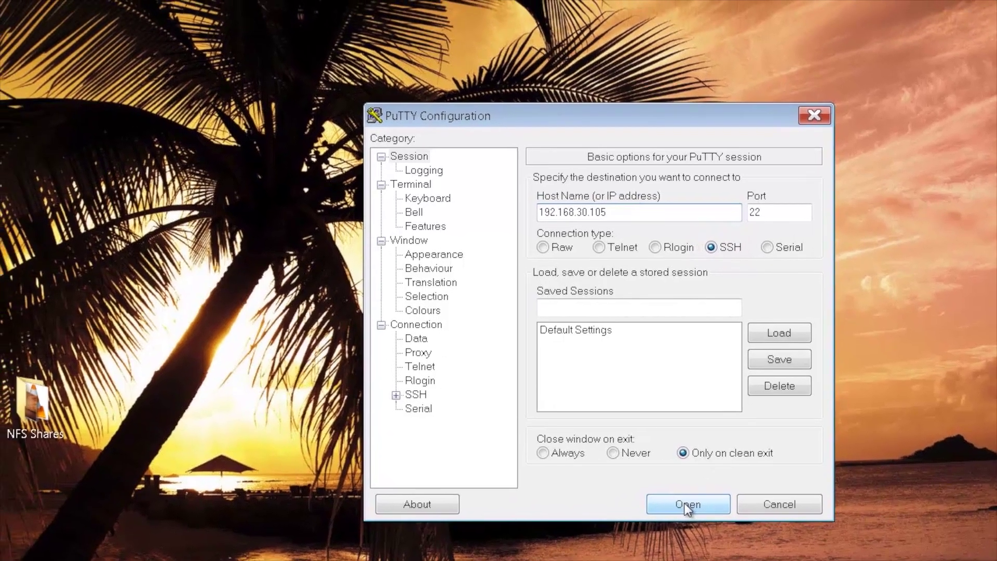
pyautogui.click(623, 483)
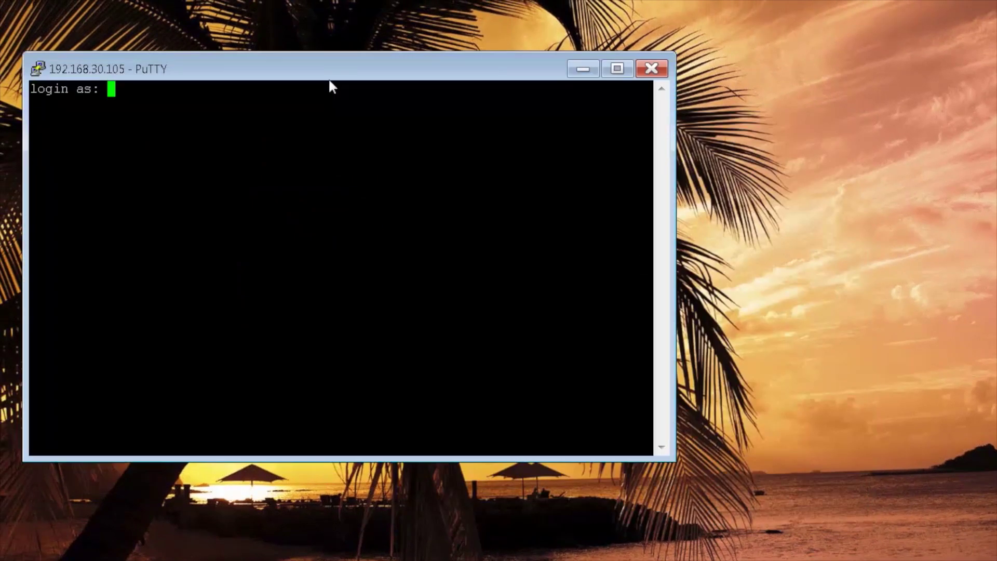
# - Log in as root with the account password and enter cat /etc/exports at the prompt
pyautogui.moveTo(334, 78); pyautogui.dragTo(604, 94)
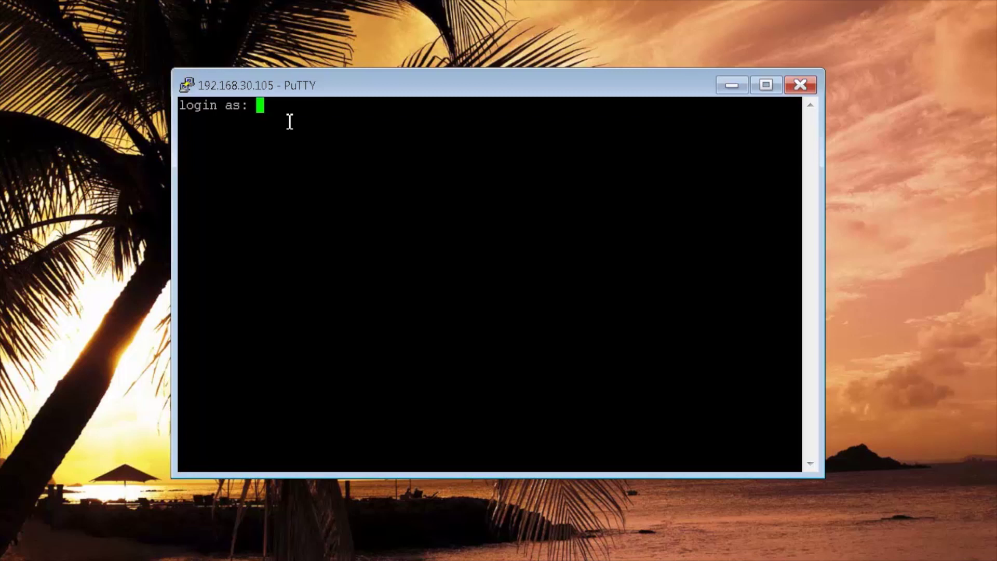
pyautogui.write('root')
pyautogui.press('Return')
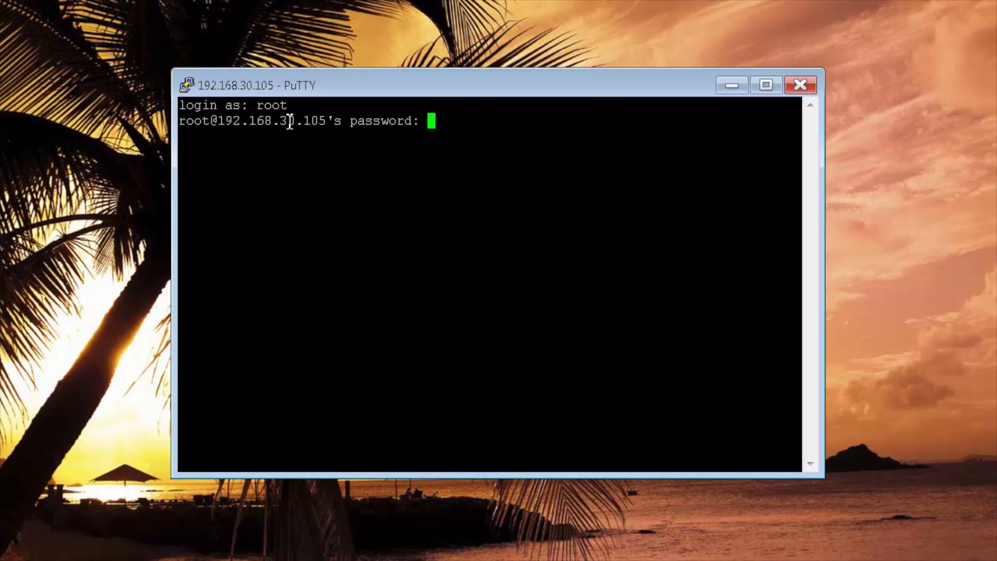
pyautogui.press('Return')
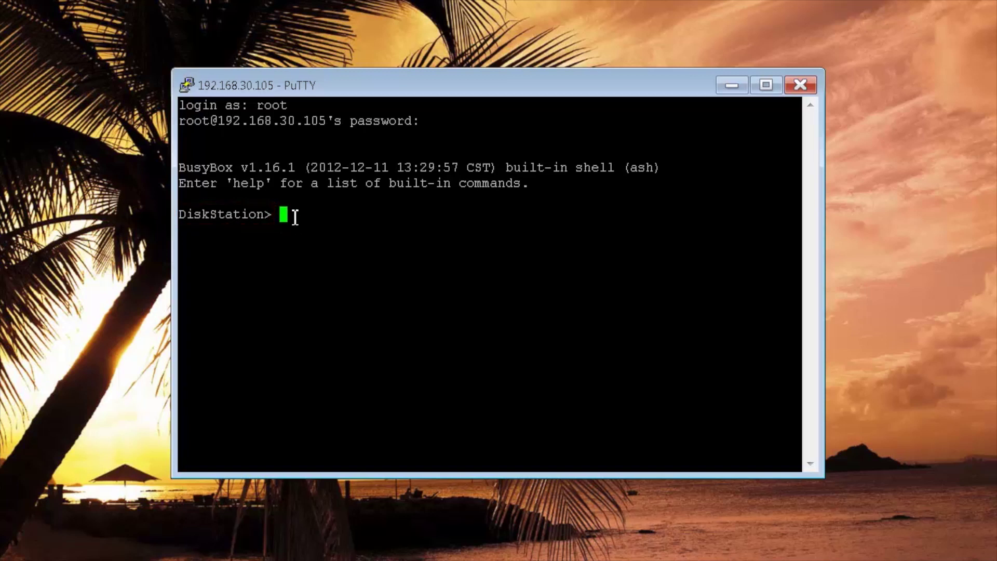
pyautogui.write('cat /etc/exports')
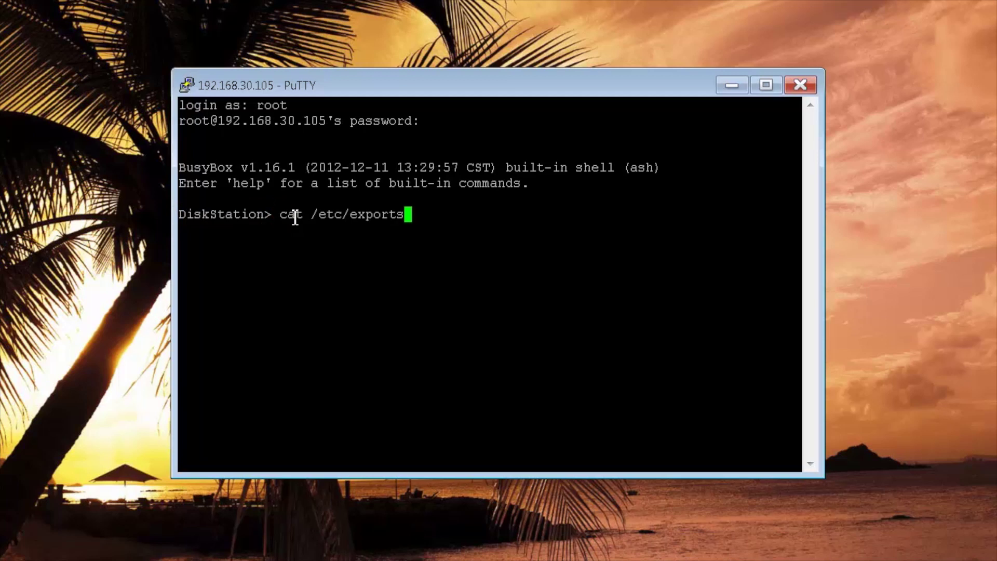